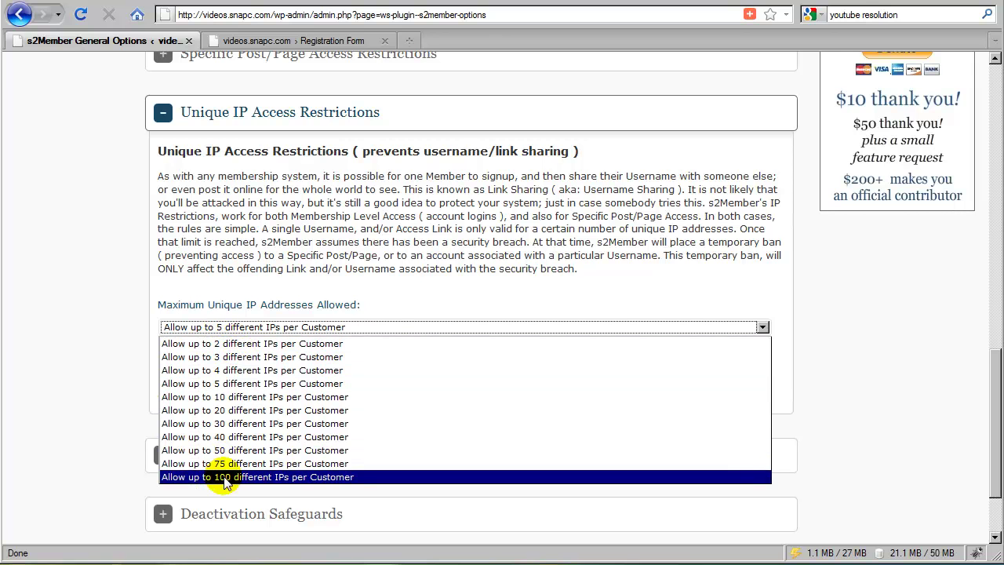
- Set the maximum unique IP addresses allowed to 100 different IPs per customer and collapse the Unique IP Access Restrictions section
{"action": "left_click", "coordinate": [224, 479]}
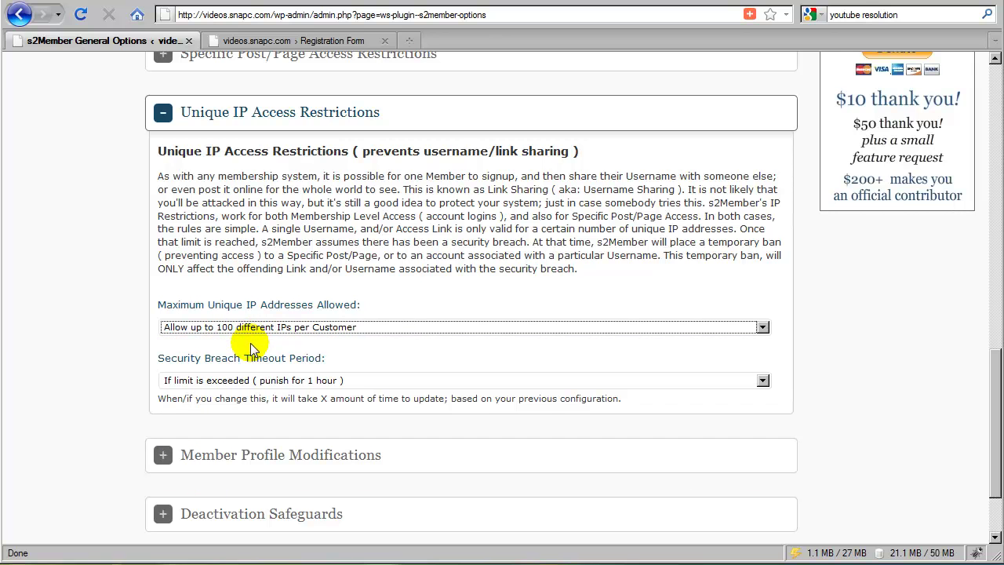
{"action": "left_click", "coordinate": [234, 381]}
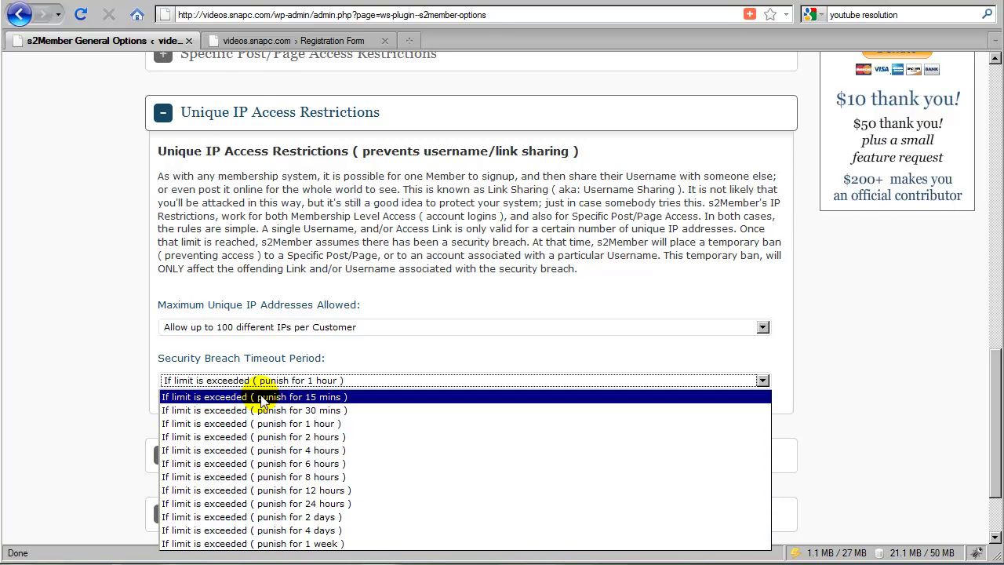
{"action": "left_click", "coordinate": [289, 367]}
{"action": "scroll", "coordinate": [337, 298], "scroll_direction": "up", "scroll_amount": 2}
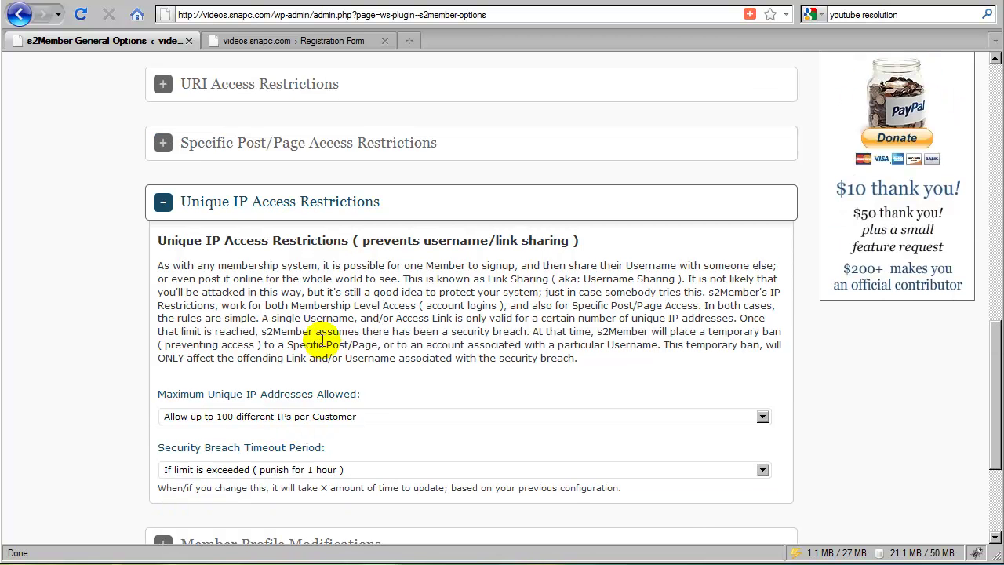
{"action": "left_click", "coordinate": [334, 200]}
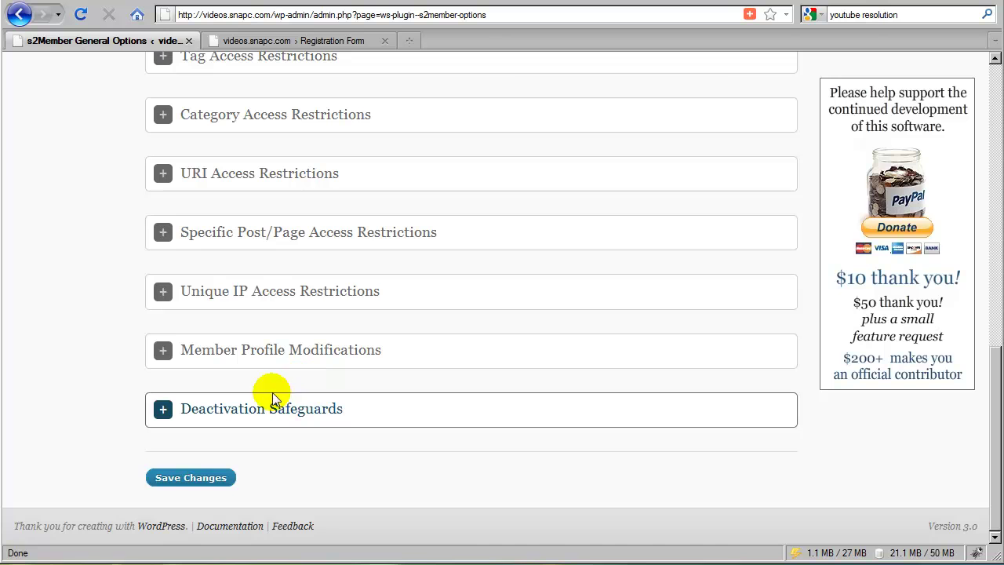
- Expand Member Profile Modifications and examine its explanation and code samples, highlighting the IFRAME embed code in Code Sample #3
{"action": "left_click", "coordinate": [269, 350]}
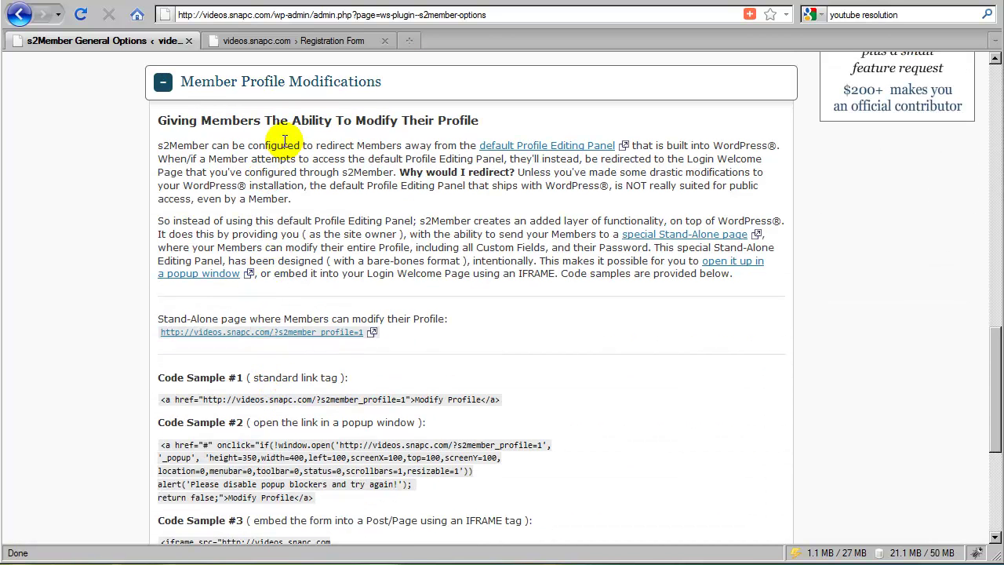
{"action": "left_click", "coordinate": [305, 204]}
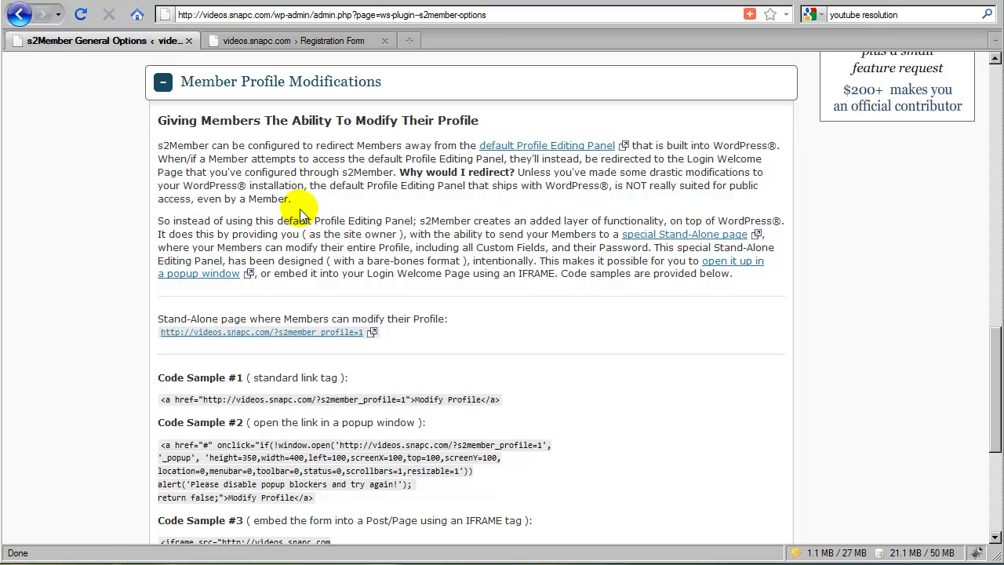
{"action": "scroll", "coordinate": [306, 212], "scroll_direction": "down", "scroll_amount": 4}
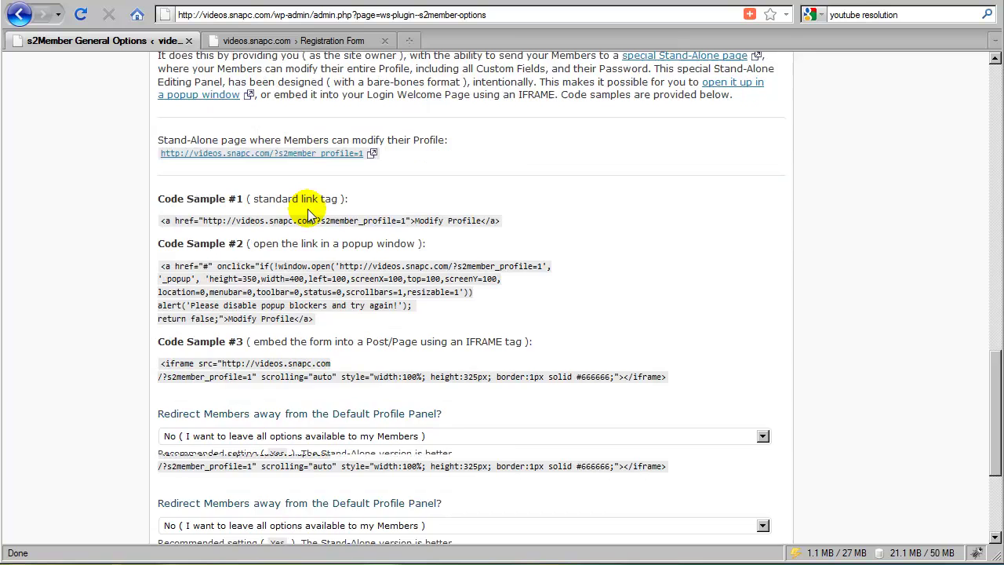
{"action": "scroll", "coordinate": [308, 216], "scroll_direction": "down", "scroll_amount": 2}
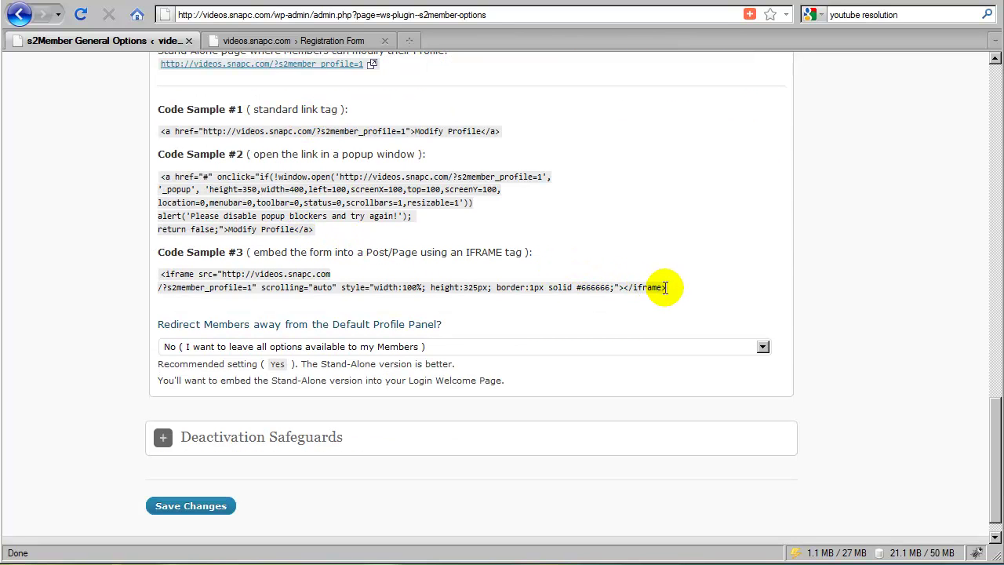
{"action": "left_click_drag", "start_coordinate": [666, 287], "coordinate": [167, 273]}
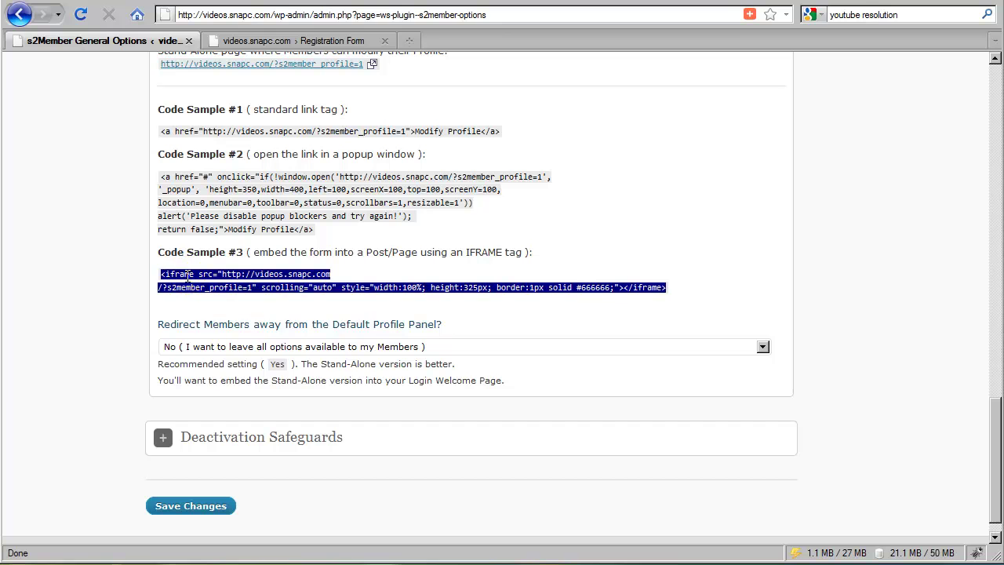
{"action": "right_click", "coordinate": [180, 275]}
{"action": "left_click", "coordinate": [219, 303]}
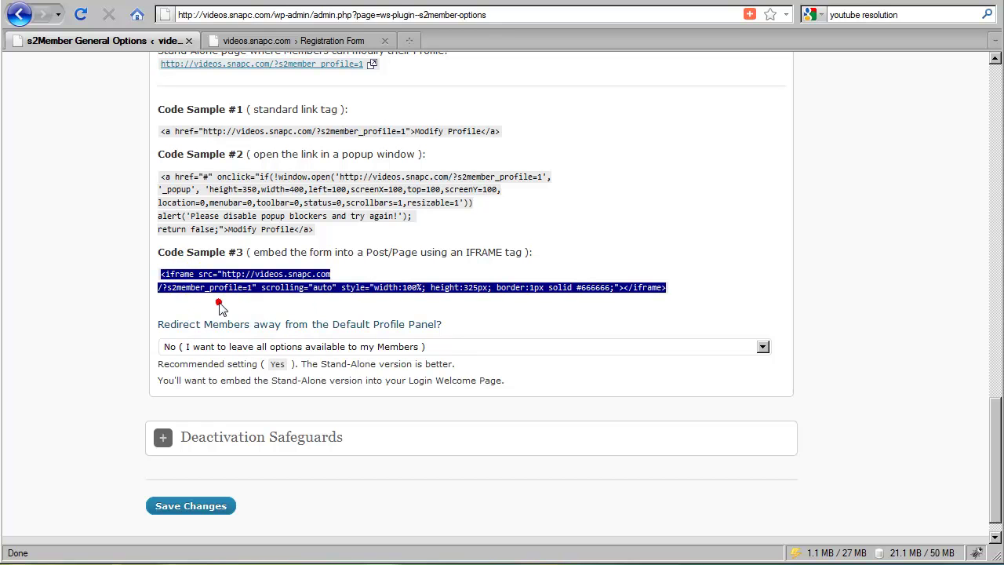
{"action": "left_click", "coordinate": [263, 312]}
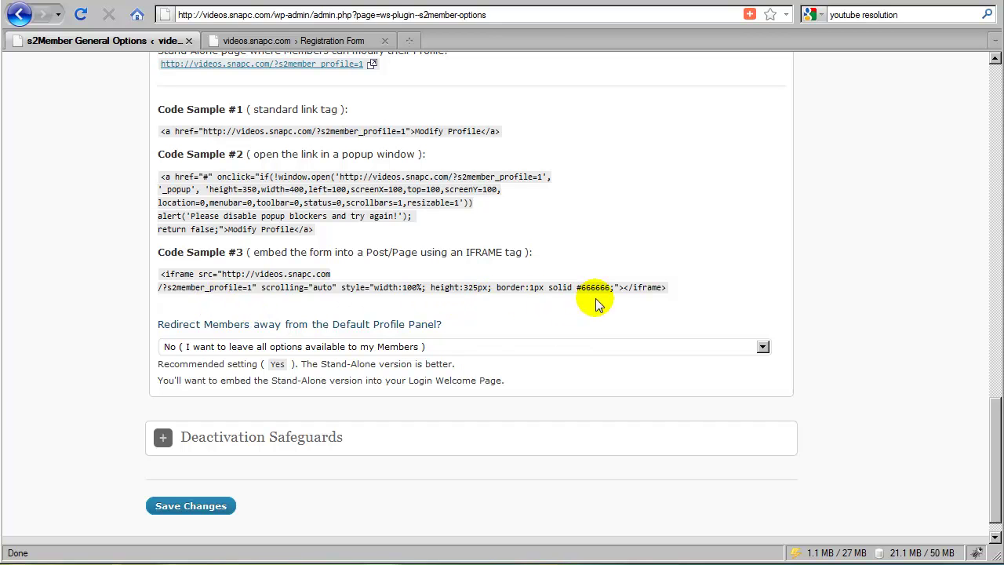
{"action": "left_click_drag", "start_coordinate": [667, 289], "coordinate": [160, 273]}
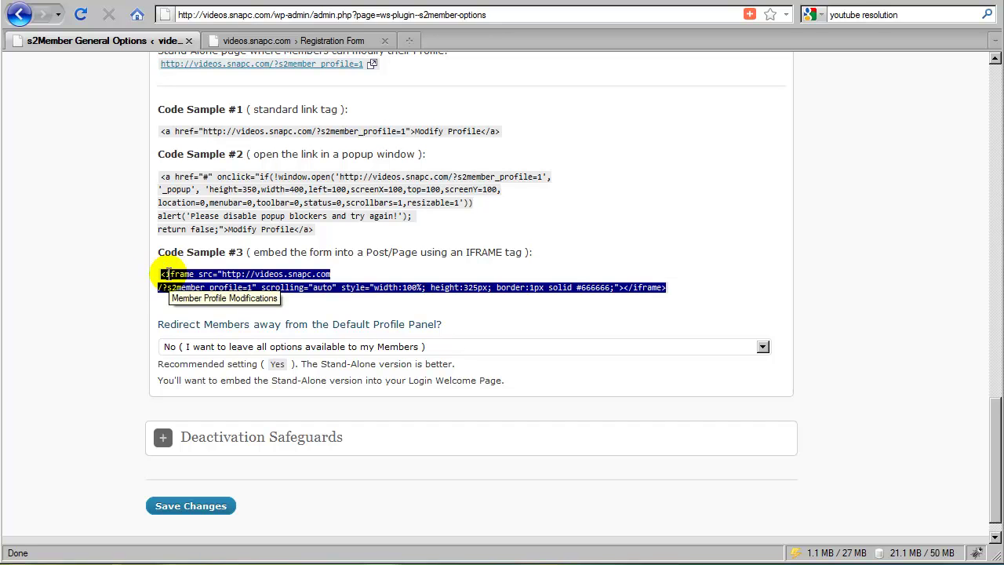
{"action": "left_click", "coordinate": [193, 305]}
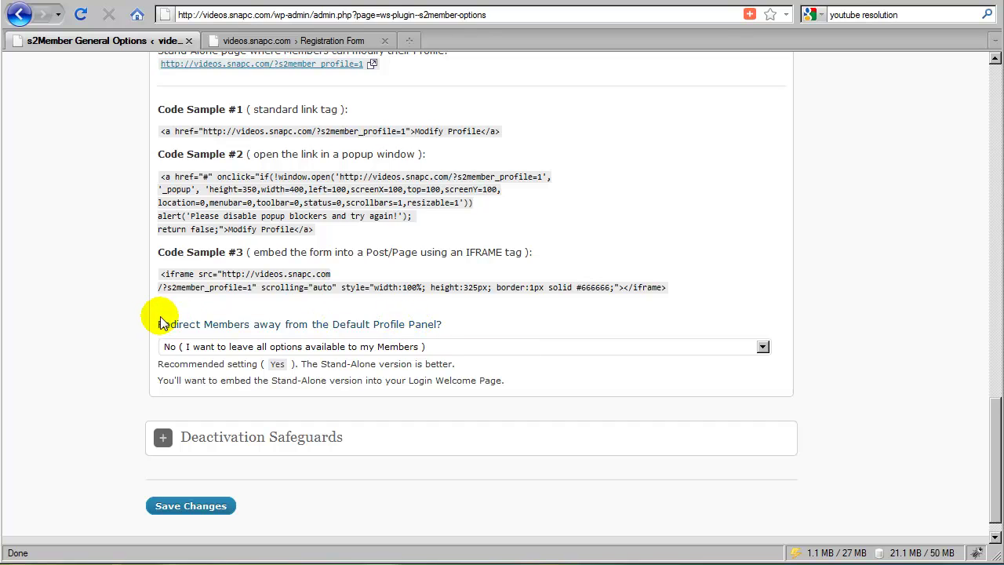
- Open the administrator's own profile page under Users and review the fields of the default WordPress profile panel
{"action": "scroll", "coordinate": [161, 290], "scroll_direction": "up", "scroll_amount": 20}
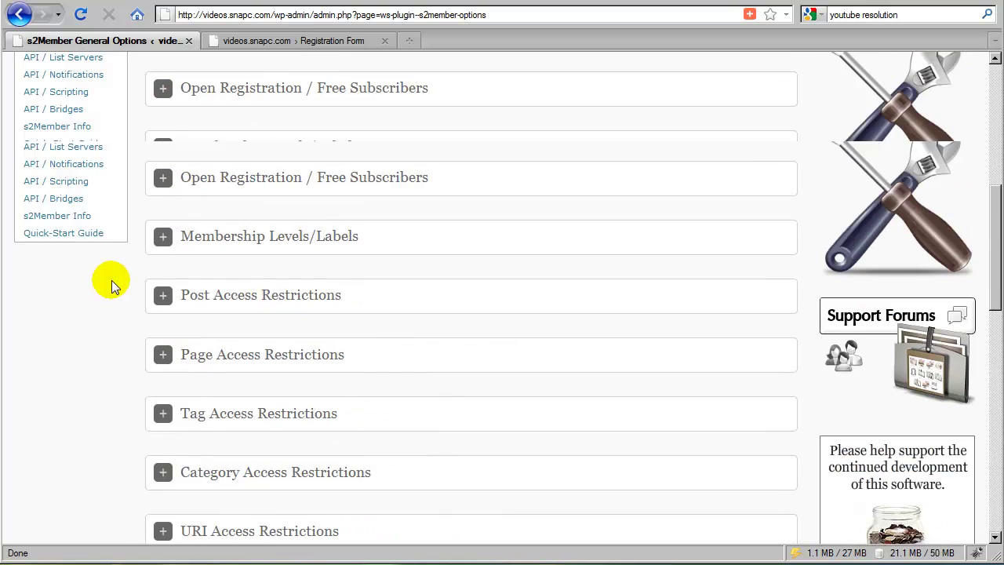
{"action": "scroll", "coordinate": [114, 286], "scroll_direction": "up", "scroll_amount": 1}
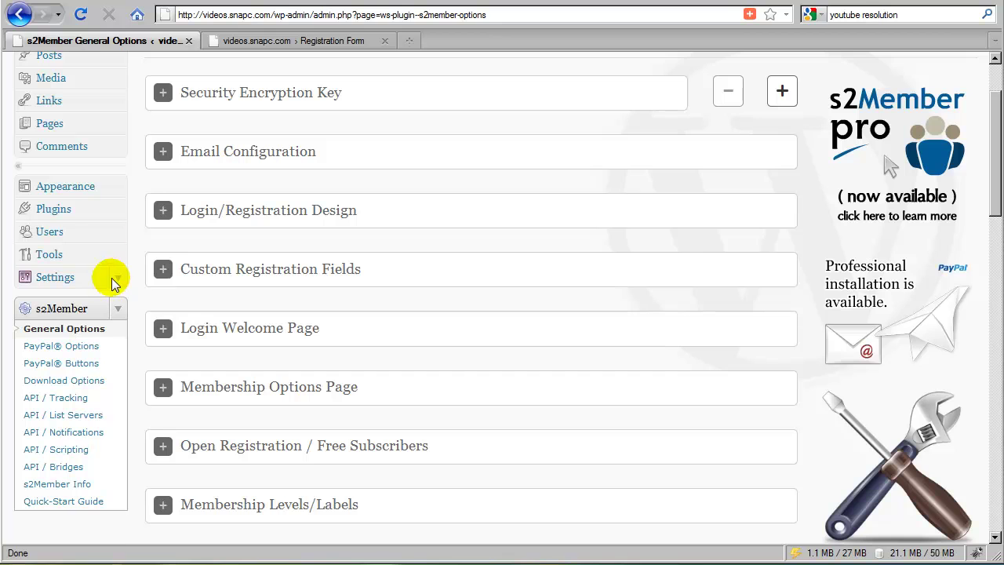
{"action": "left_click", "coordinate": [108, 230]}
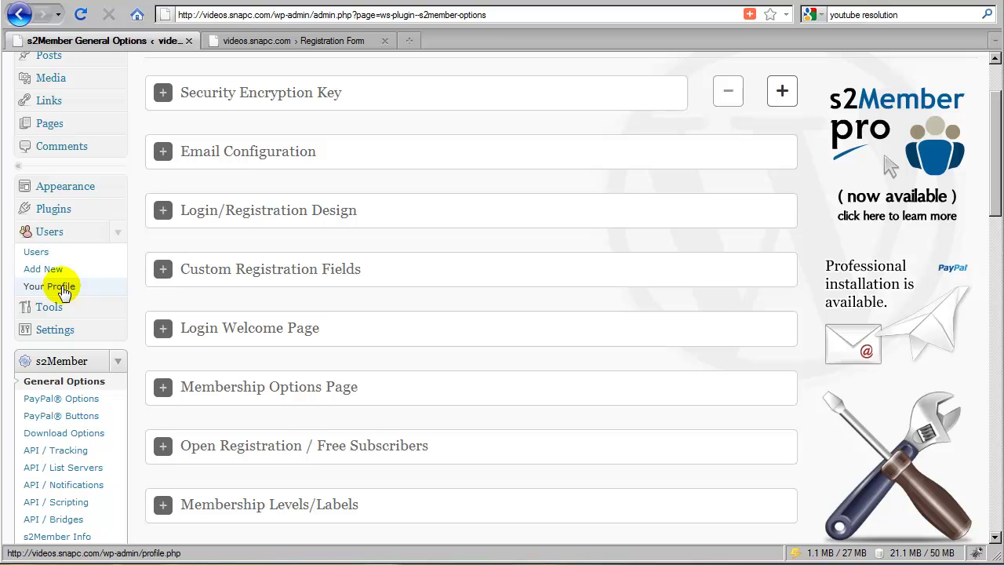
{"action": "left_click", "coordinate": [63, 290]}
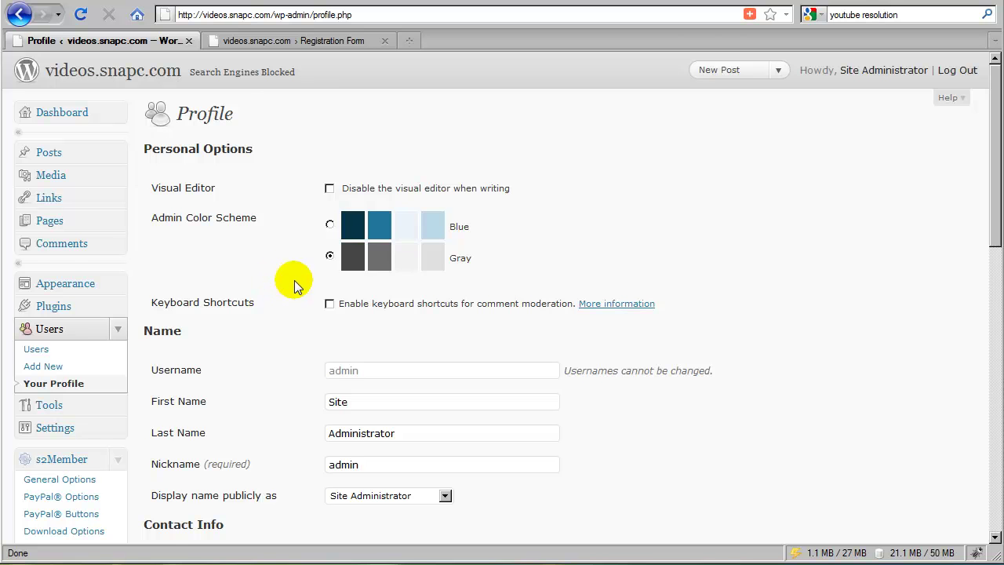
{"action": "scroll", "coordinate": [285, 303], "scroll_direction": "down", "scroll_amount": 10}
{"action": "scroll", "coordinate": [284, 308], "scroll_direction": "up", "scroll_amount": 8}
{"action": "scroll", "coordinate": [284, 308], "scroll_direction": "up", "scroll_amount": 3}
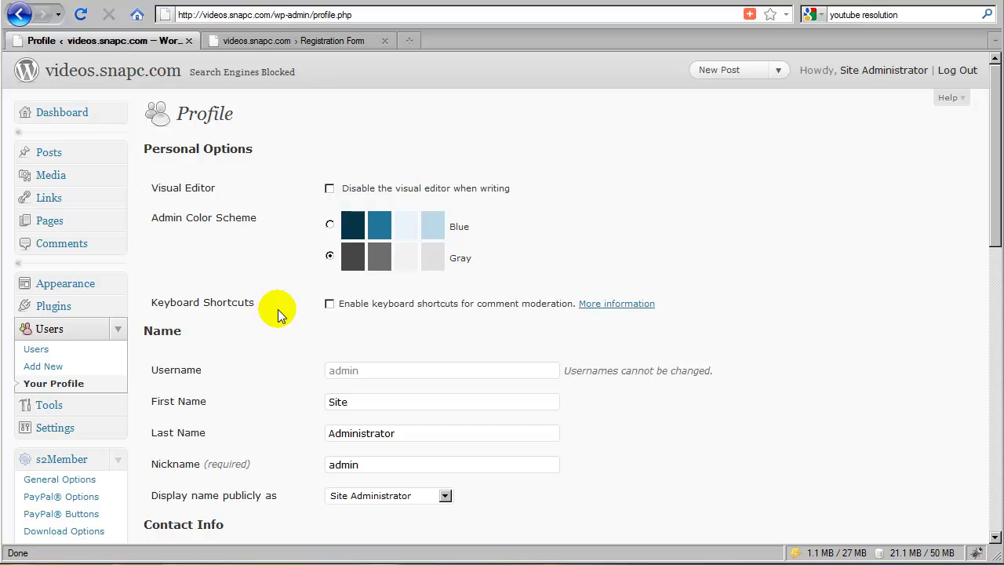
{"action": "scroll", "coordinate": [276, 310], "scroll_direction": "down", "scroll_amount": 12}
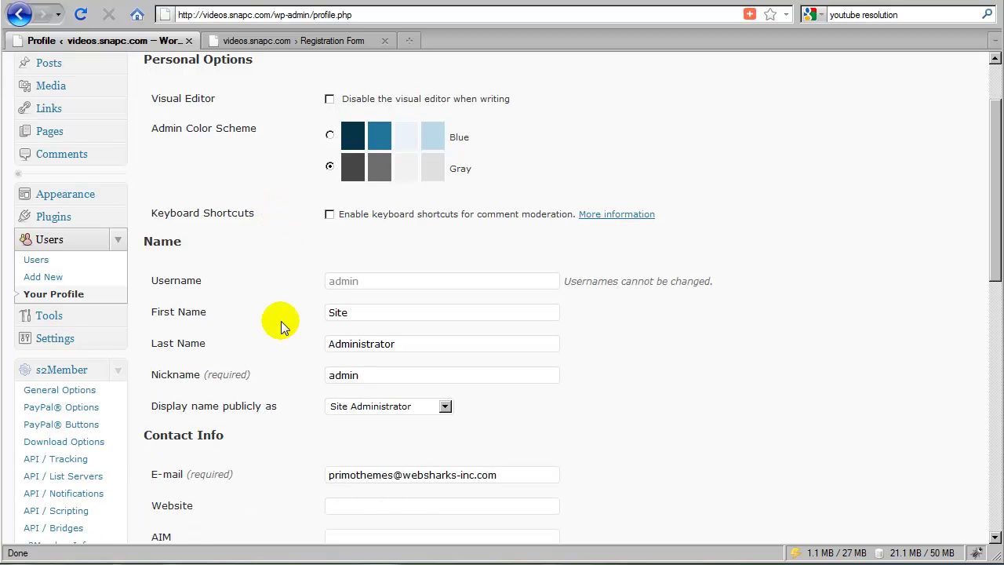
{"action": "scroll", "coordinate": [278, 321], "scroll_direction": "up", "scroll_amount": 12}
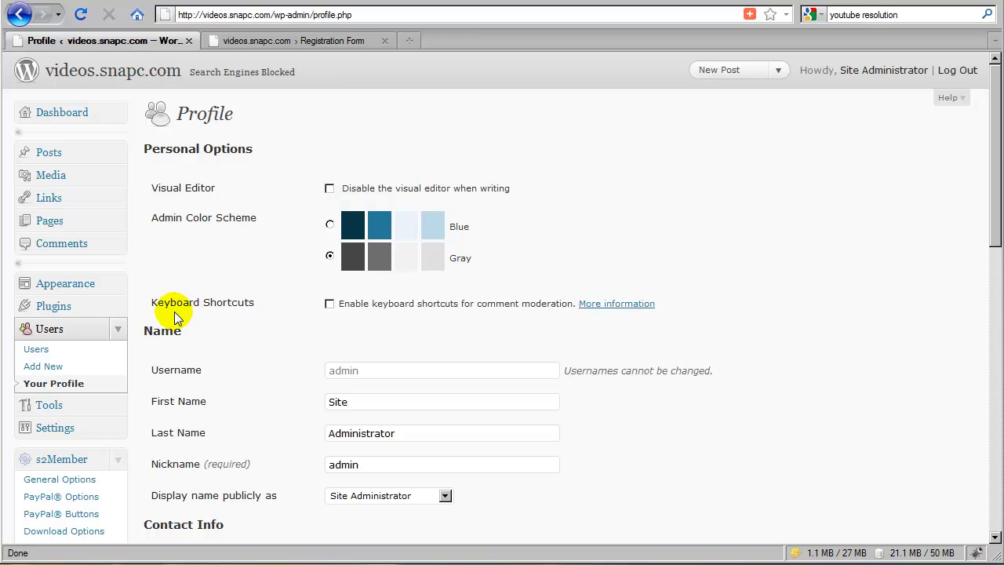
{"action": "scroll", "coordinate": [170, 287], "scroll_direction": "down", "scroll_amount": 6}
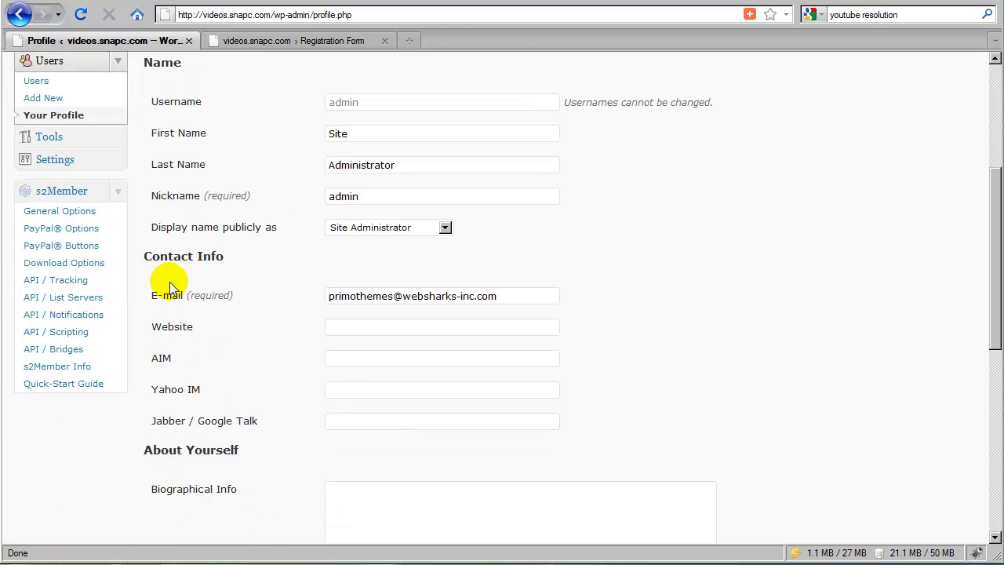
- Return to s2Member General Options and set redirecting Members away from the Default Profile Panel to Yes (redirect Members to their Login Welcome Page)
{"action": "left_click", "coordinate": [81, 219]}
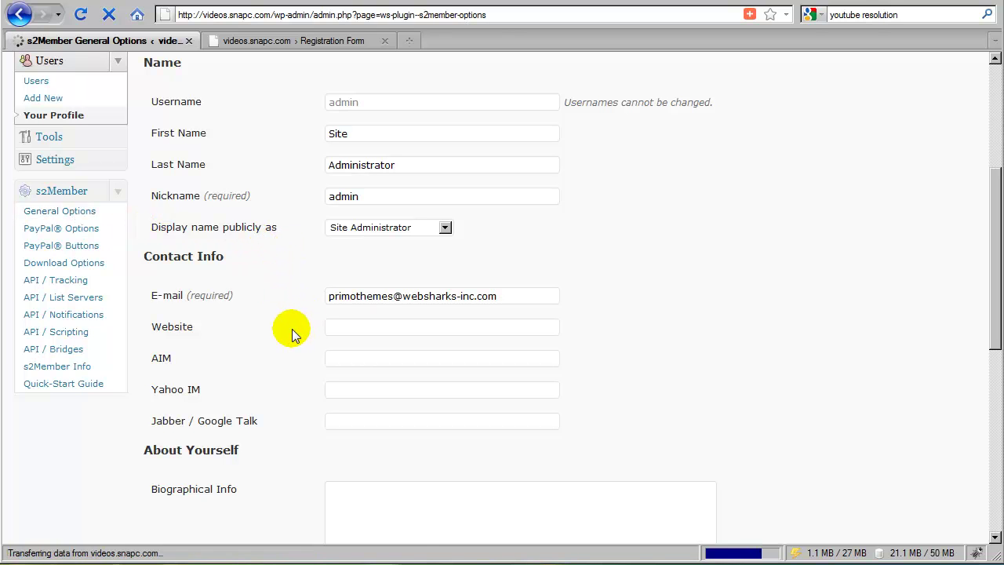
{"action": "scroll", "coordinate": [292, 333], "scroll_direction": "down", "scroll_amount": 10}
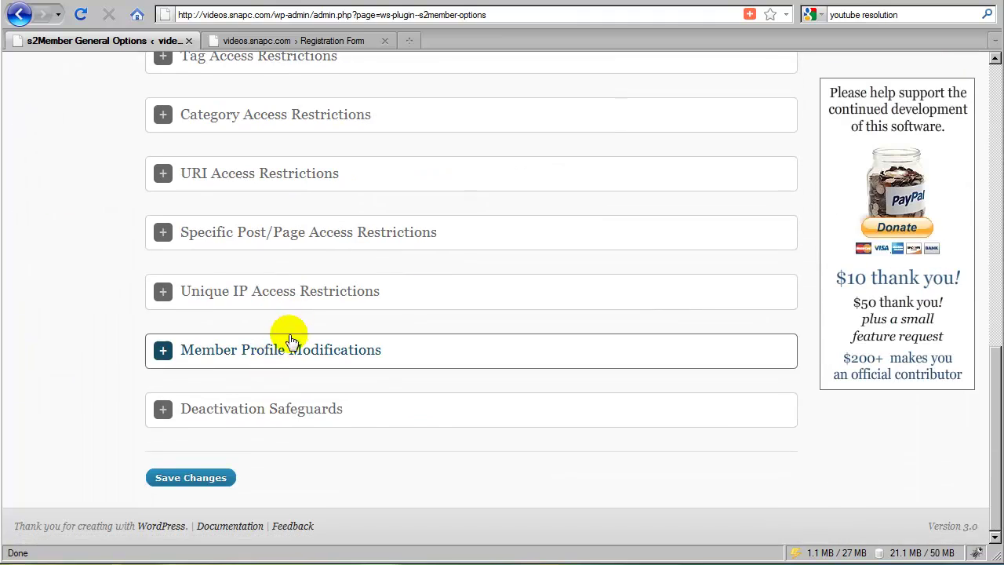
{"action": "left_click", "coordinate": [269, 366]}
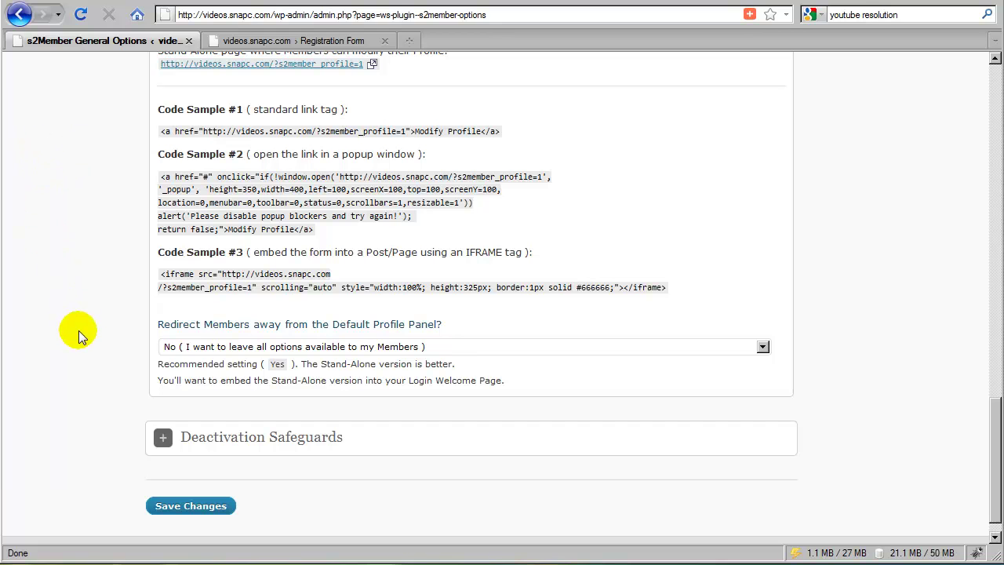
{"action": "left_click", "coordinate": [172, 347]}
{"action": "left_click", "coordinate": [191, 375]}
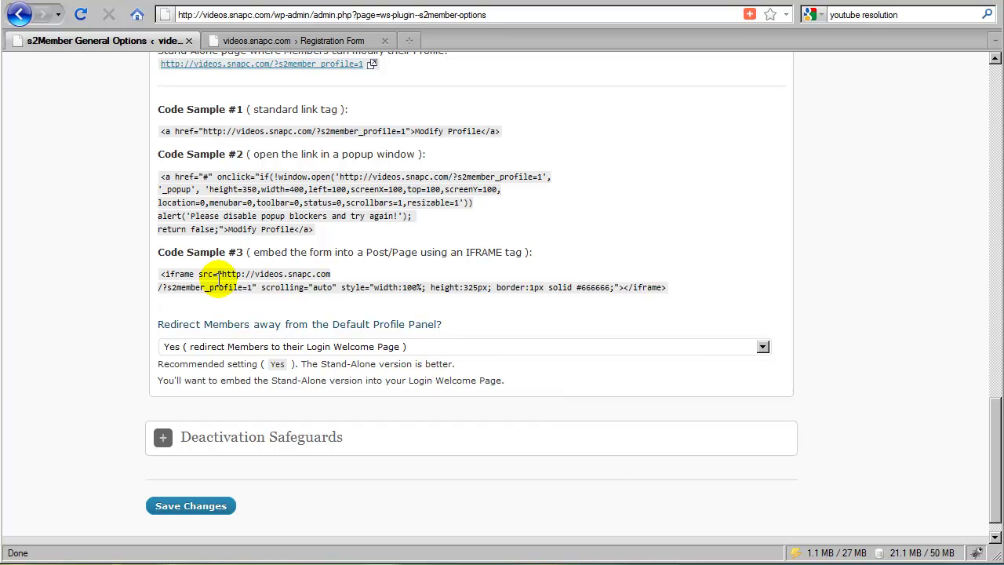
- Review the IFRAME code sample and the stand-alone profile page description, and collapse the Member Profile Modifications section
{"action": "left_click_drag", "start_coordinate": [667, 287], "coordinate": [167, 275]}
{"action": "left_click", "coordinate": [179, 190]}
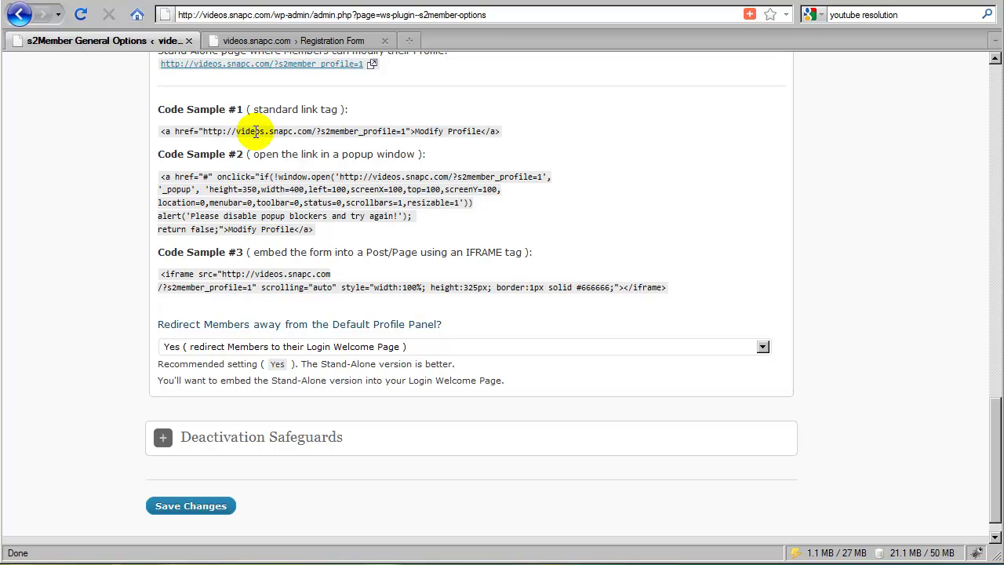
{"action": "scroll", "coordinate": [275, 259], "scroll_direction": "up", "scroll_amount": 10}
{"action": "scroll", "coordinate": [262, 282], "scroll_direction": "down", "scroll_amount": 3}
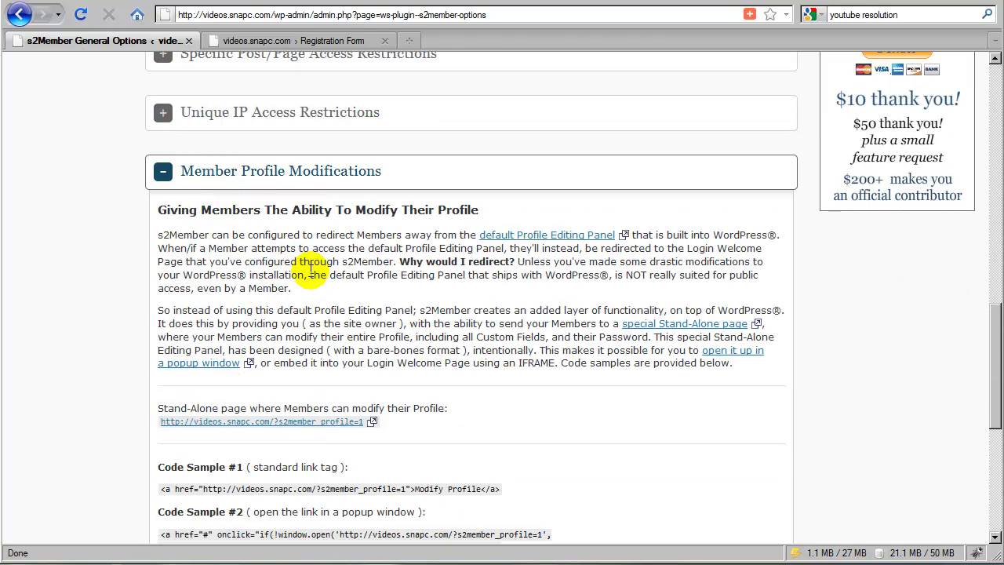
{"action": "left_click", "coordinate": [267, 180]}
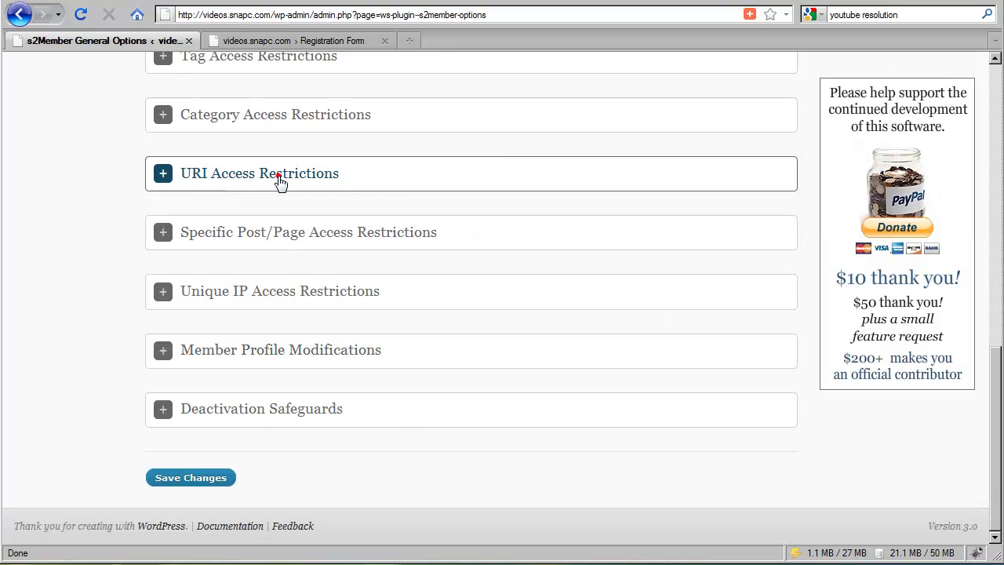
- Expand Deactivation Safeguards and set Safeguard s2Member Data/Options to Yes (safeguard all data/options)
{"action": "left_click", "coordinate": [300, 415]}
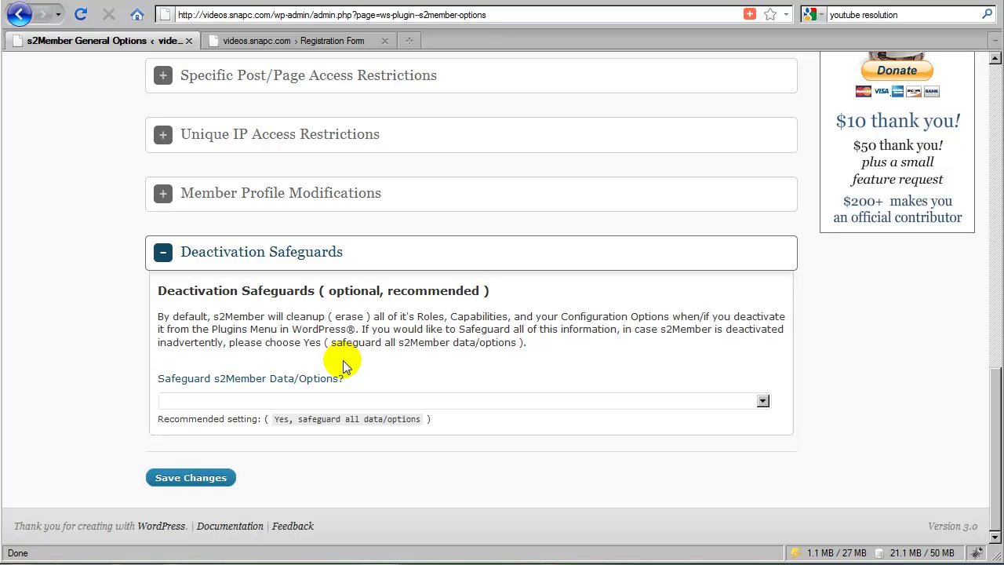
{"action": "left_click", "coordinate": [196, 400]}
{"action": "left_click", "coordinate": [203, 431]}
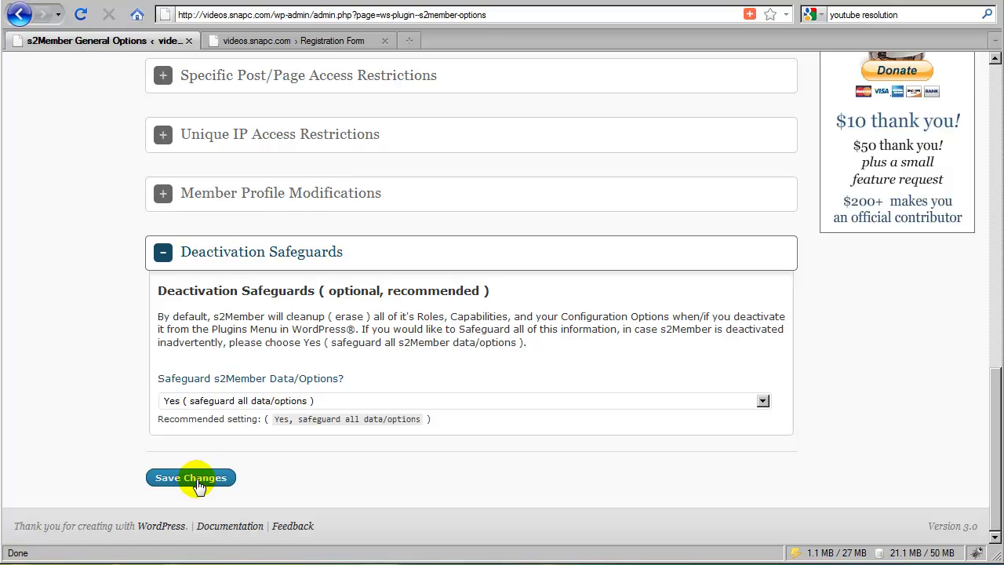
- Expand the Membership Options Page section and choose the page named Membership Options Page as the signup page
{"action": "scroll", "coordinate": [195, 440], "scroll_direction": "up", "scroll_amount": 10}
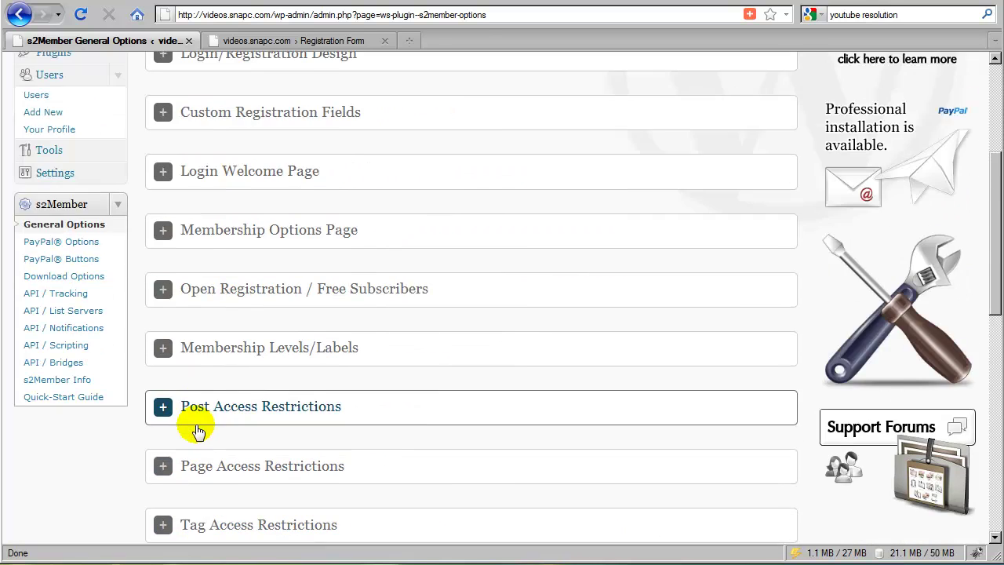
{"action": "scroll", "coordinate": [196, 432], "scroll_direction": "down", "scroll_amount": 10}
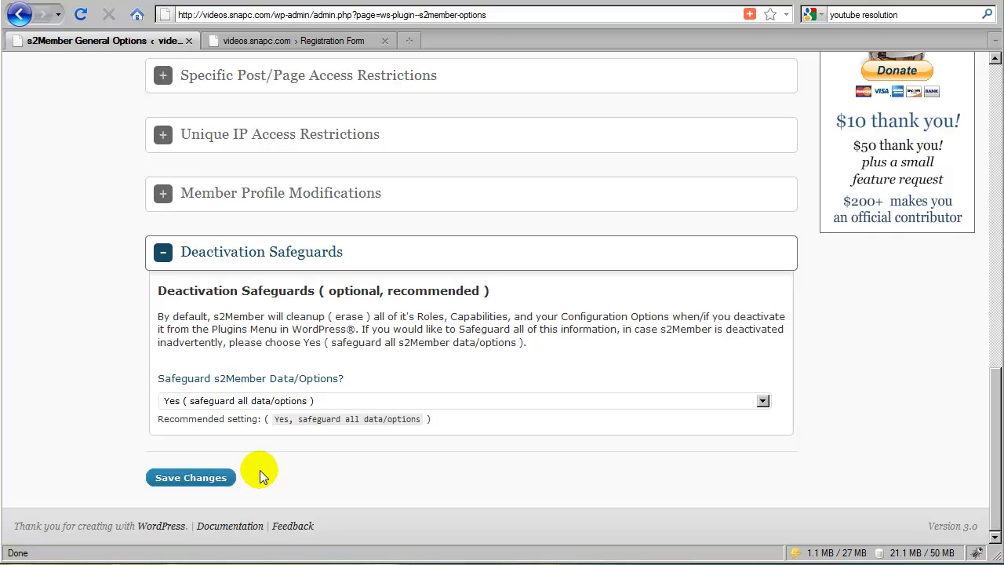
{"action": "scroll", "coordinate": [192, 411], "scroll_direction": "up", "scroll_amount": 10}
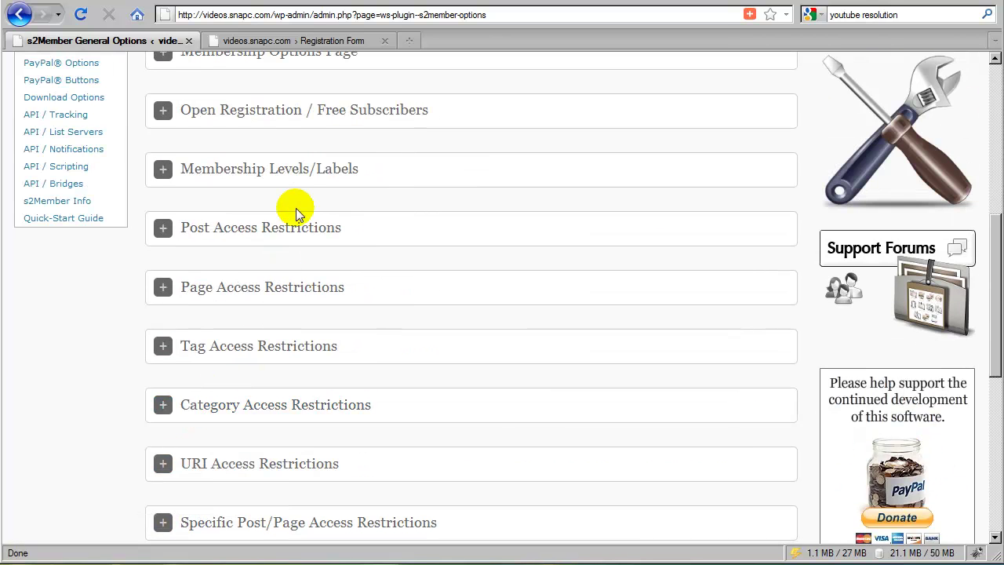
{"action": "scroll", "coordinate": [301, 204], "scroll_direction": "up", "scroll_amount": 4}
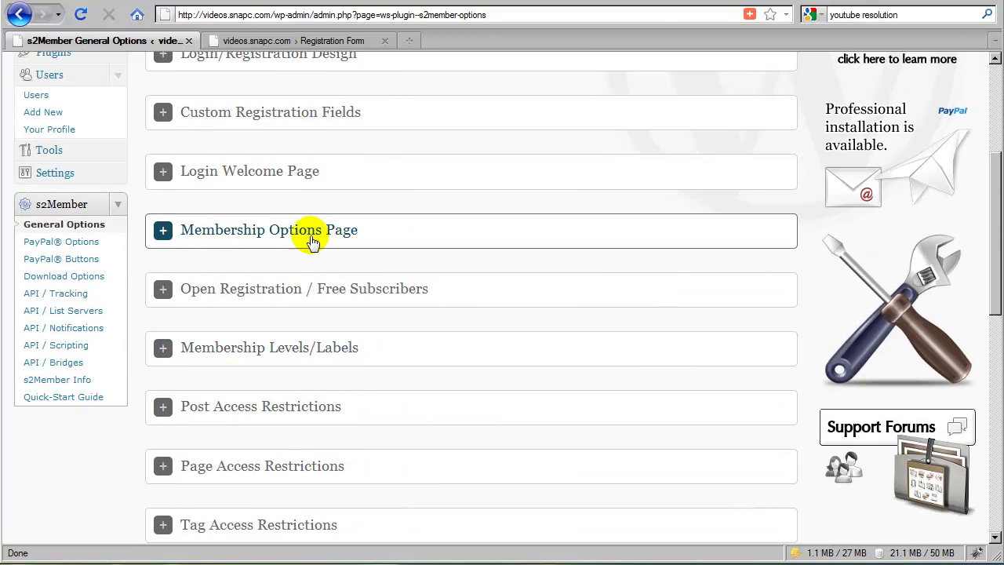
{"action": "left_click", "coordinate": [284, 236]}
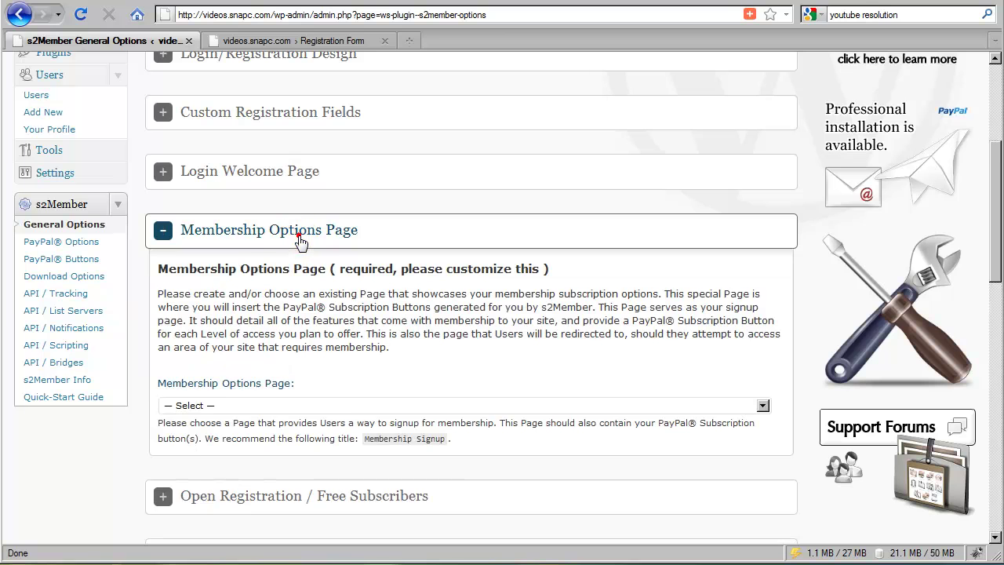
{"action": "left_click", "coordinate": [203, 406]}
{"action": "left_click", "coordinate": [225, 446]}
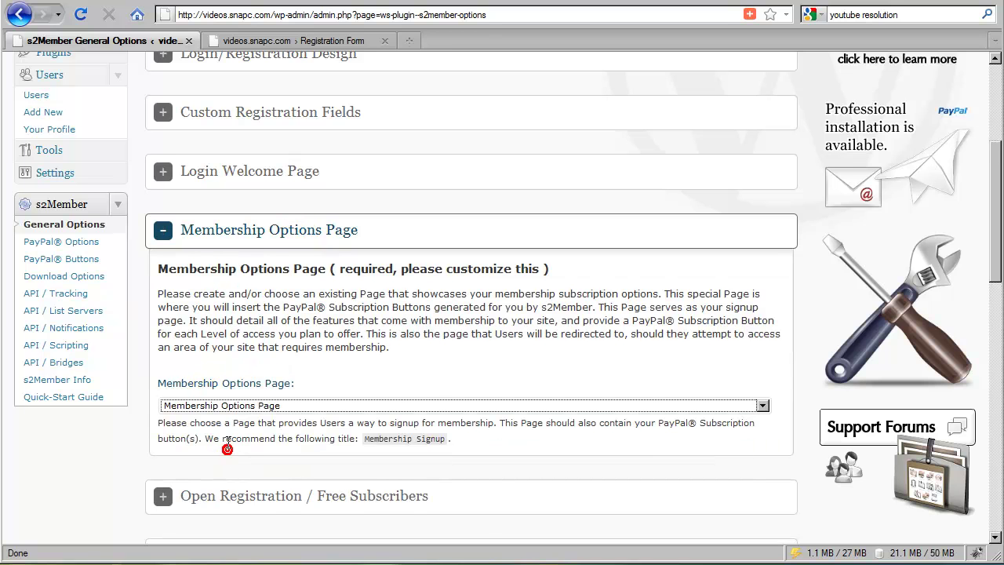
{"action": "left_click", "coordinate": [241, 369]}
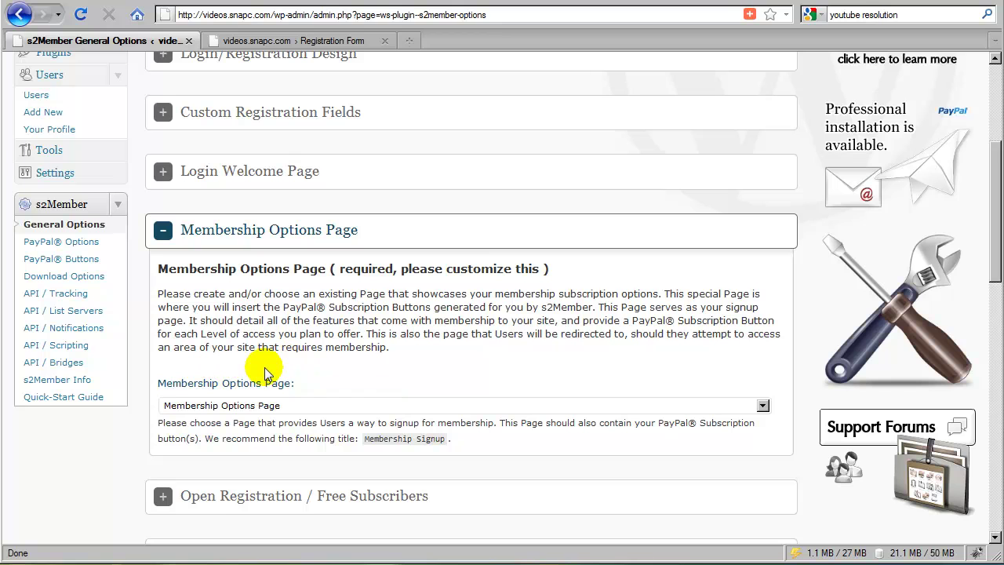